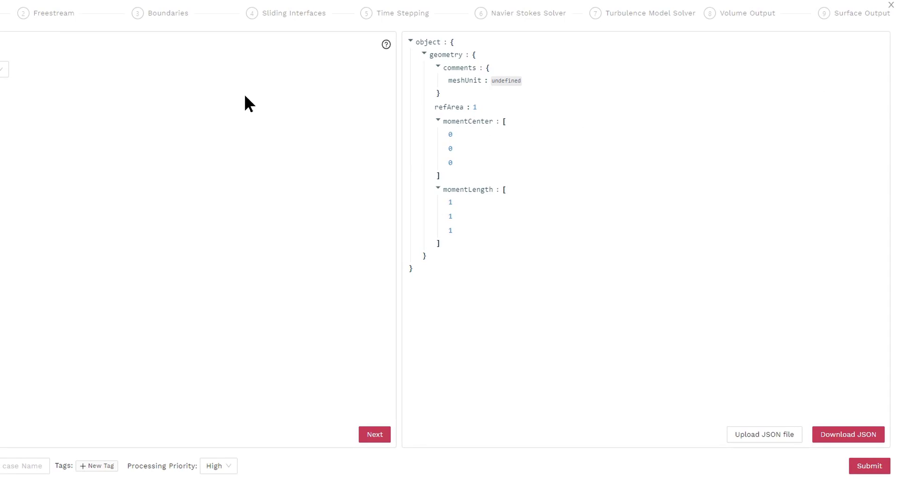
Step: Set the mesh unit to metres and the reference area to 50
click(3, 69)
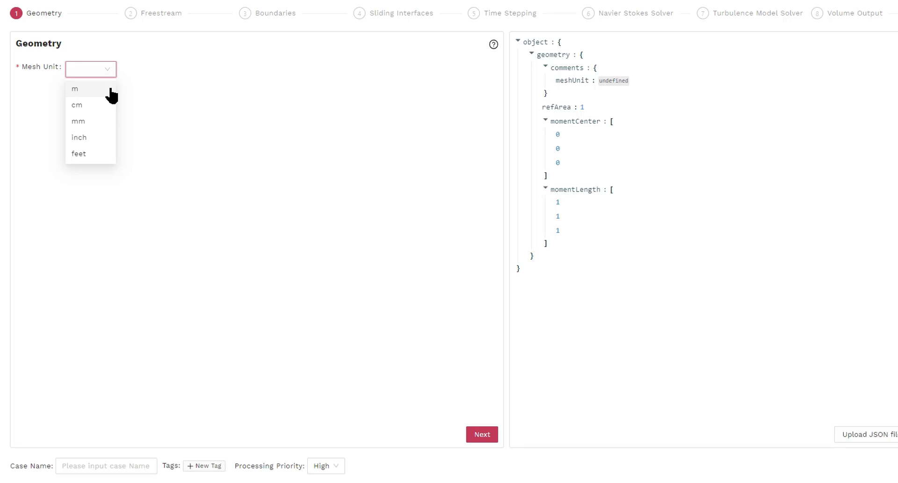
click(111, 89)
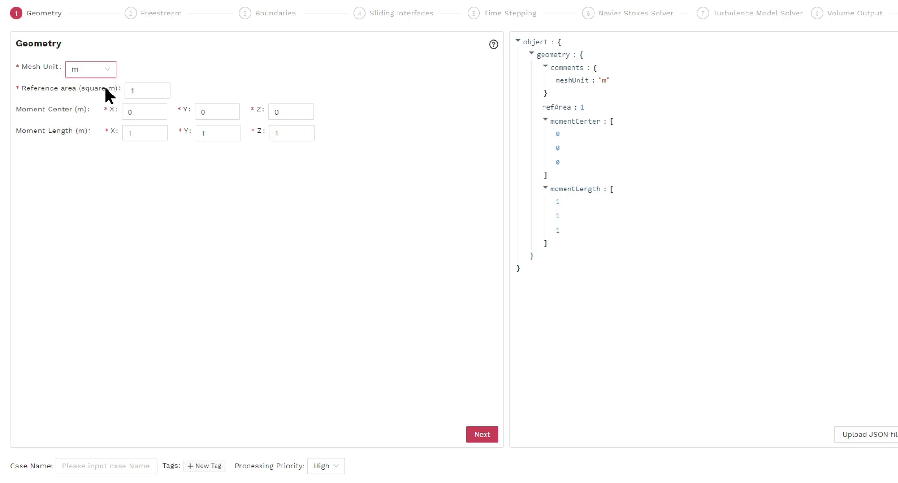
double_click(153, 99)
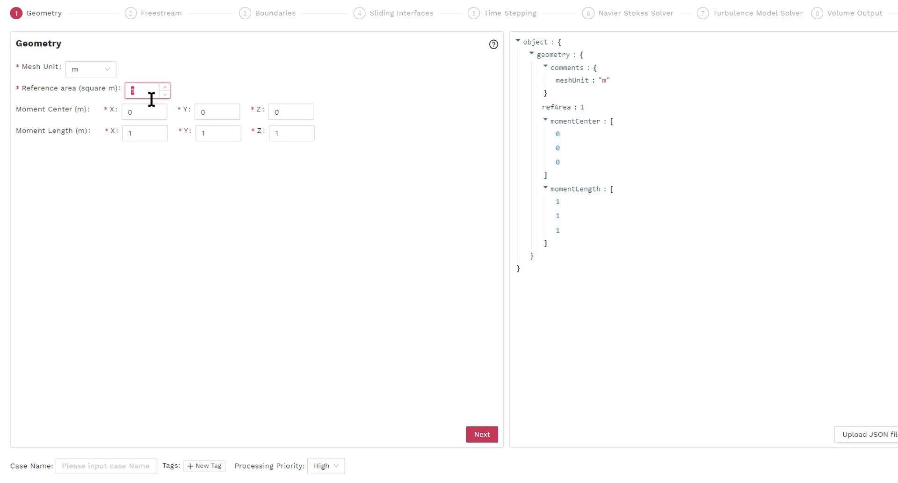
text(50)
Step: Set the moment lengths X, Y and Z to 10, 2.5 and 10
click(152, 137)
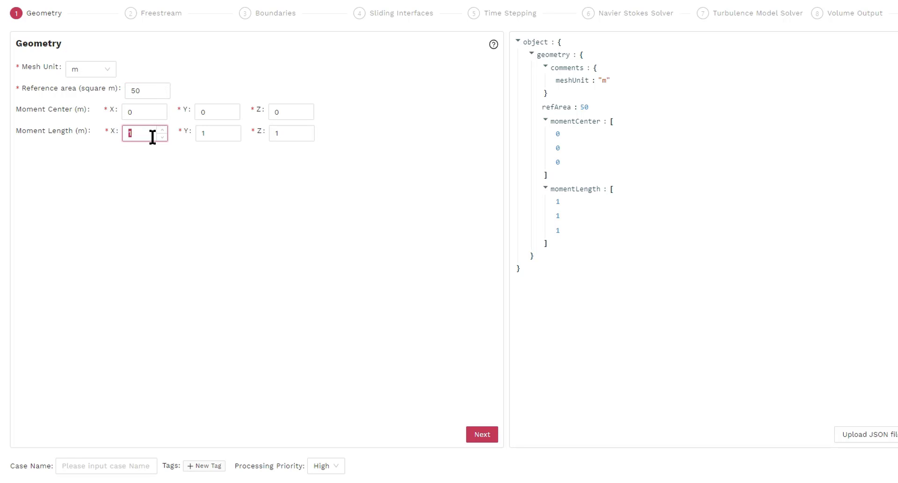
text(0)
double_click(224, 138)
text(2.5)
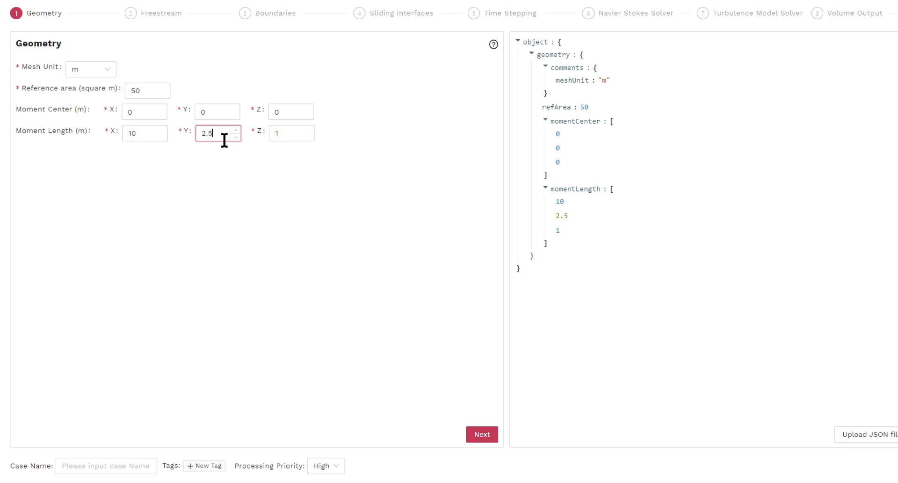
double_click(290, 141)
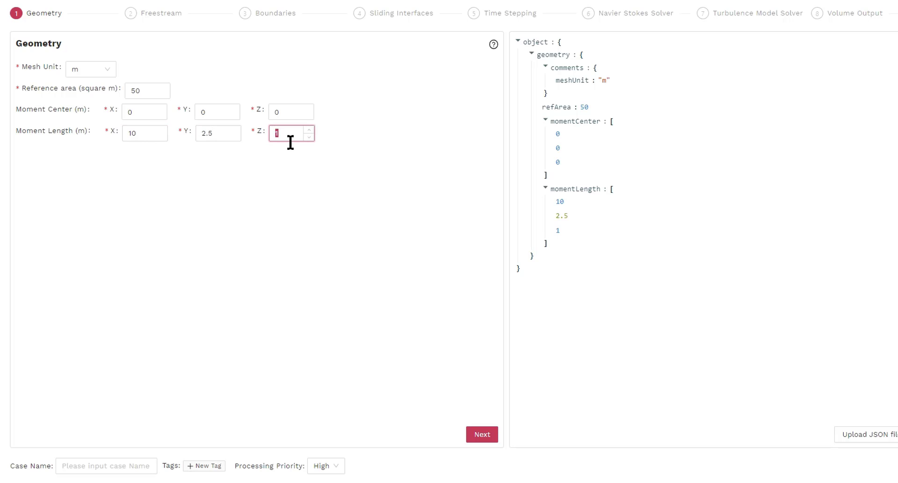
text(10)
click(342, 170)
Step: Enter a freestream velocity of 25 m/s and an angle of attack of -5°
click(481, 434)
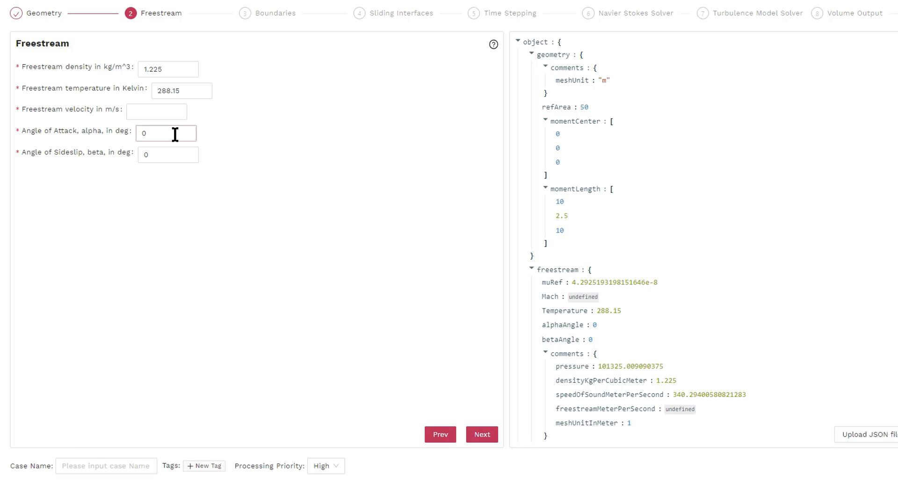
click(163, 113)
text(25)
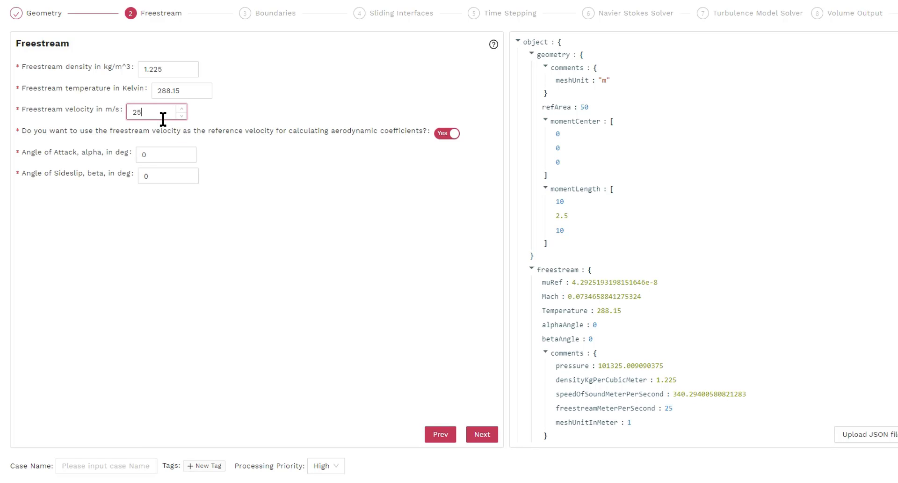
double_click(169, 155)
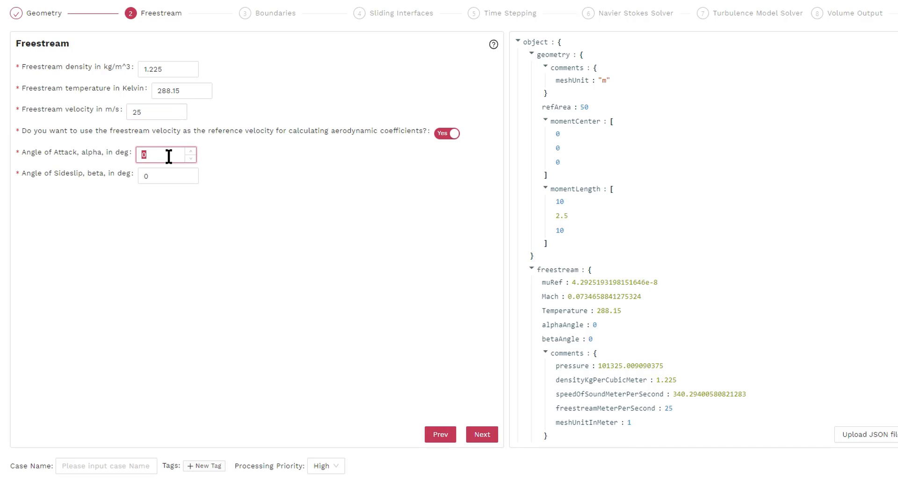
text(-5)
click(479, 436)
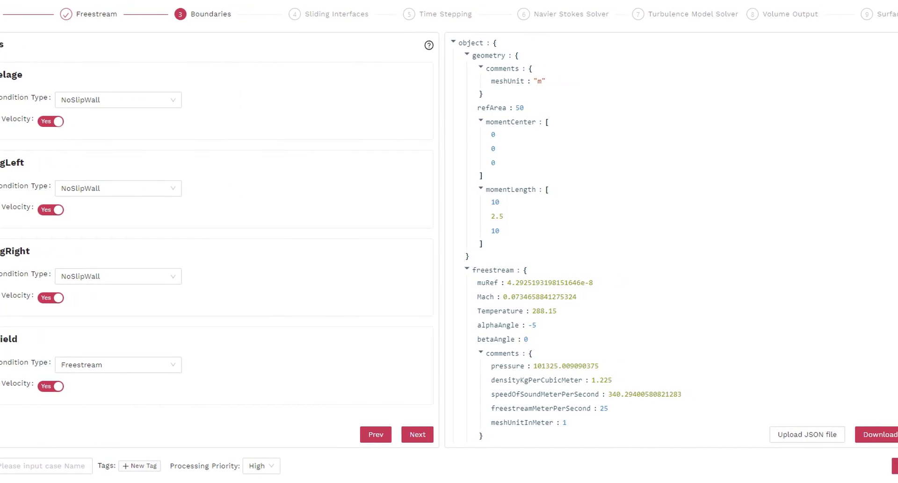
Step: Review the NoSlipWall and Freestream boundaries in the JSON preview and advance to Time Stepping
drag(896, 269, 882, 437)
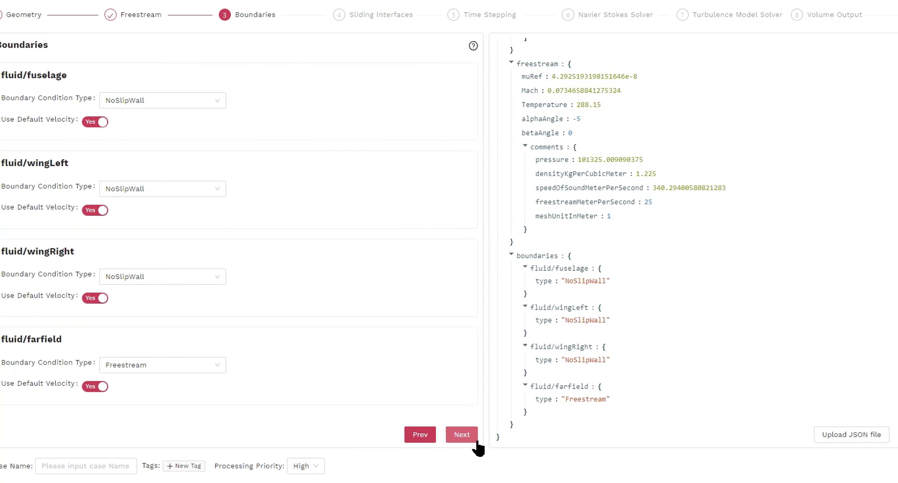
click(495, 439)
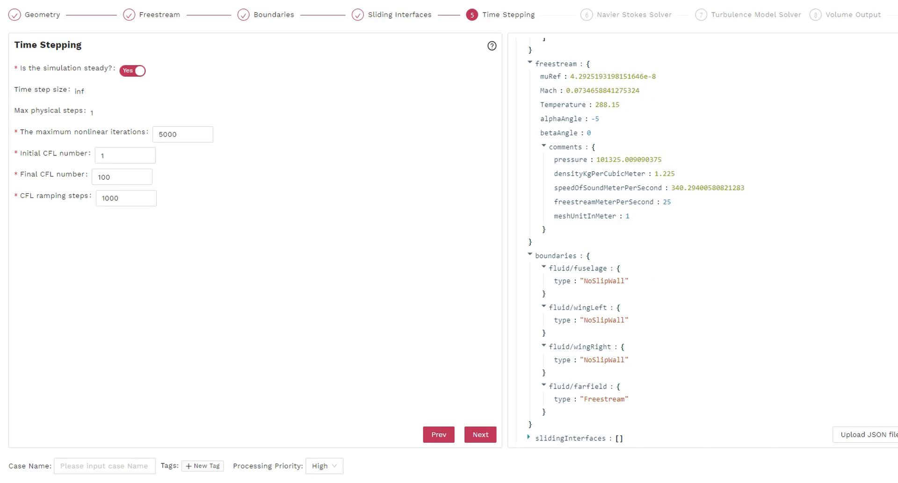
Step: Keep the default steady time stepping and Navier–Stokes settings, reaching the SpalartAllmaras turbulence model
scroll(636, 244, down, 2)
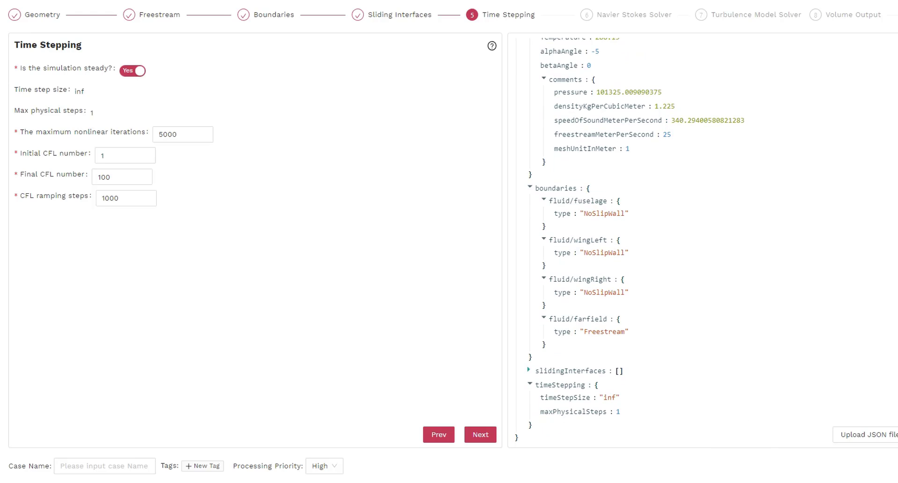
click(490, 435)
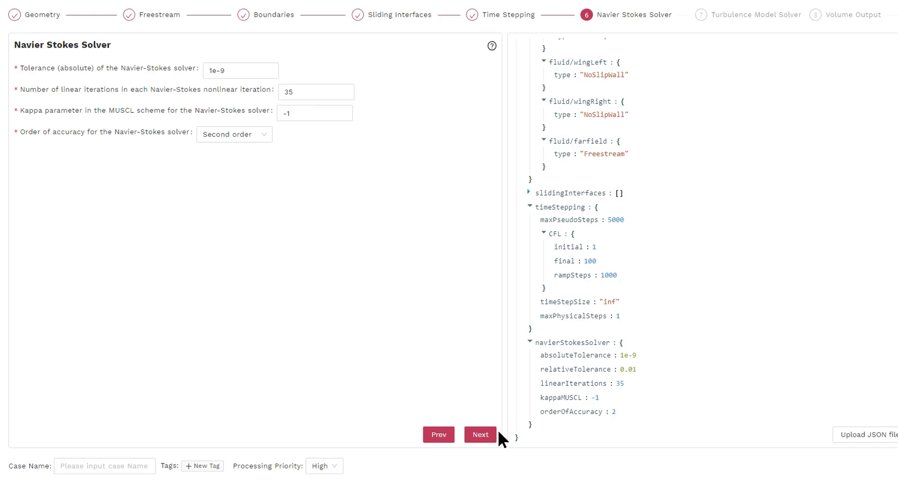
click(481, 436)
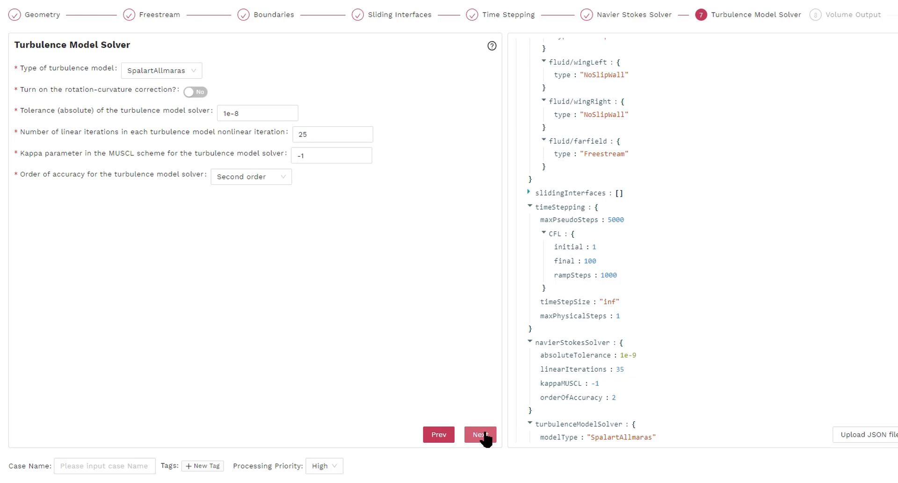
scroll(793, 380, down, 2)
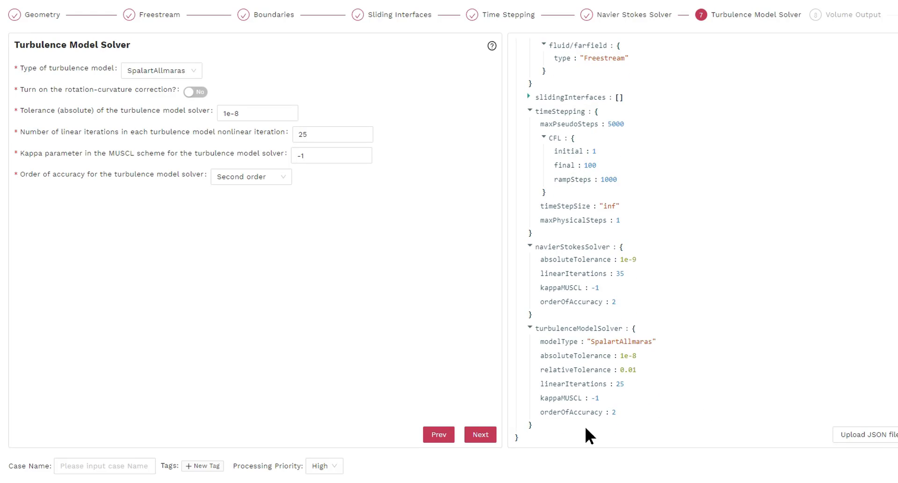
Step: Choose paraview as the volume output format
click(491, 439)
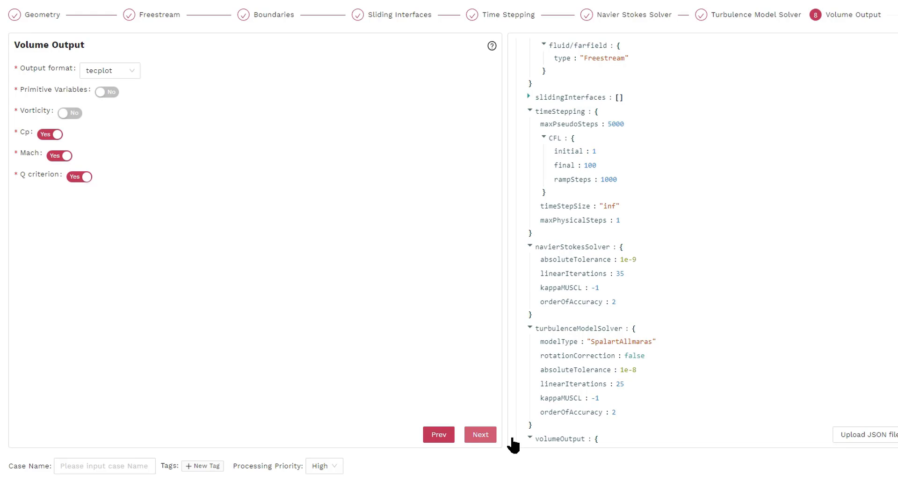
scroll(718, 406, down, 3)
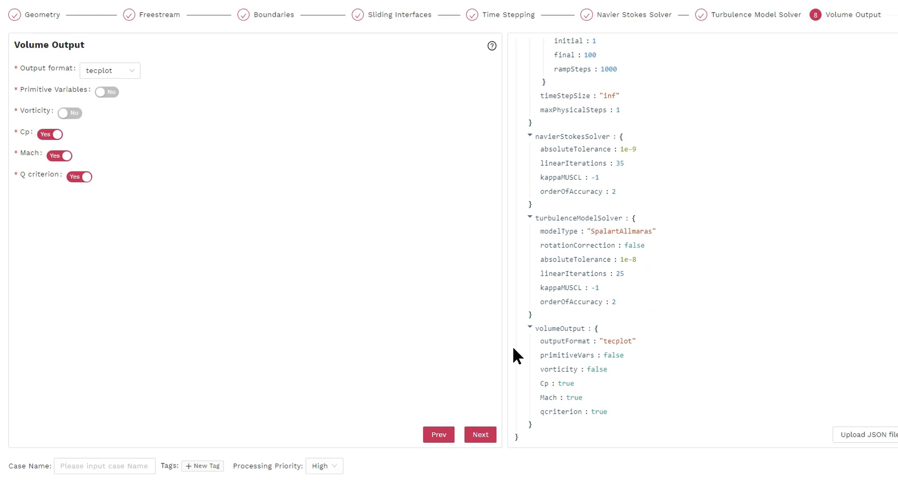
click(138, 71)
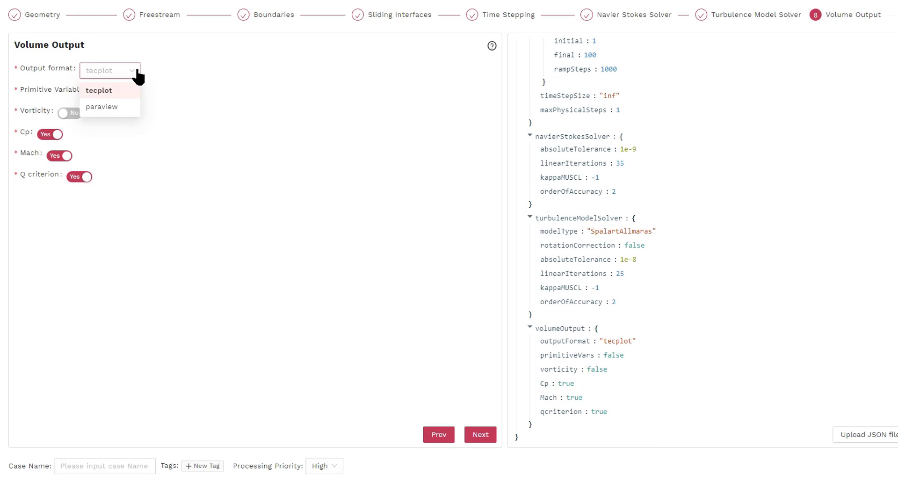
click(124, 105)
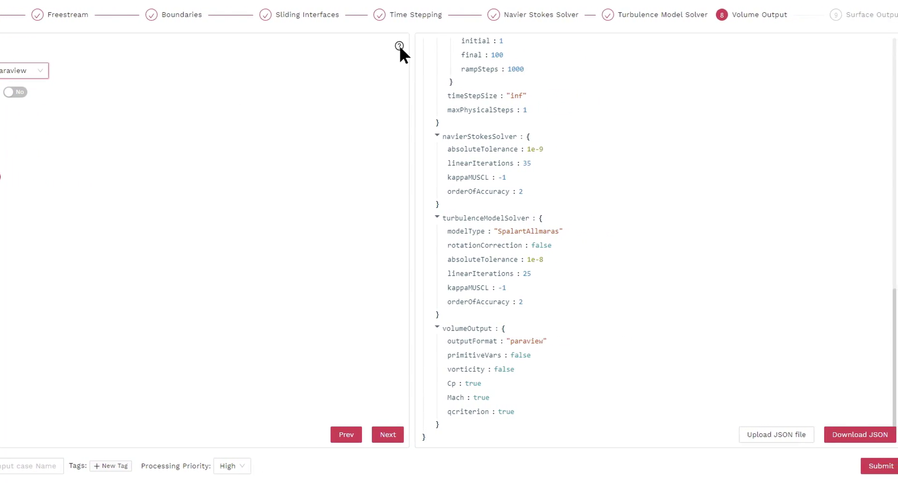
Step: Consult the volume output help, then turn Primitive Variables on
click(422, 45)
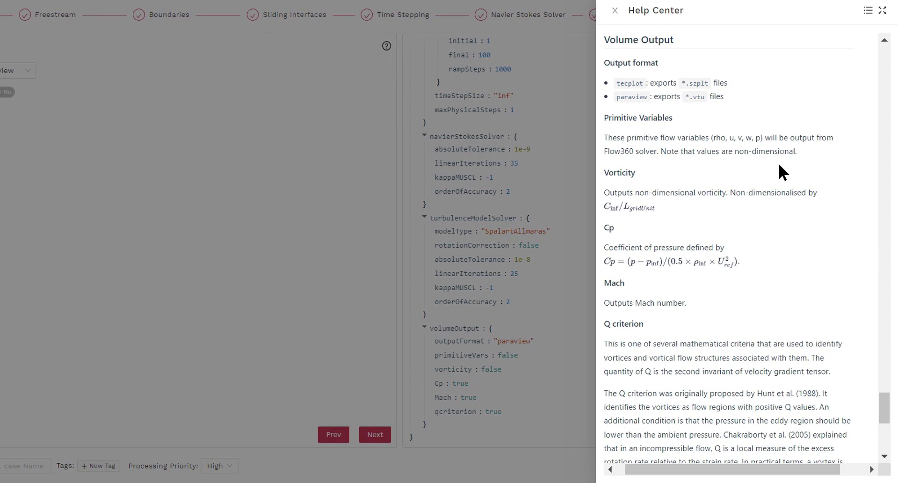
scroll(781, 166, down, 8)
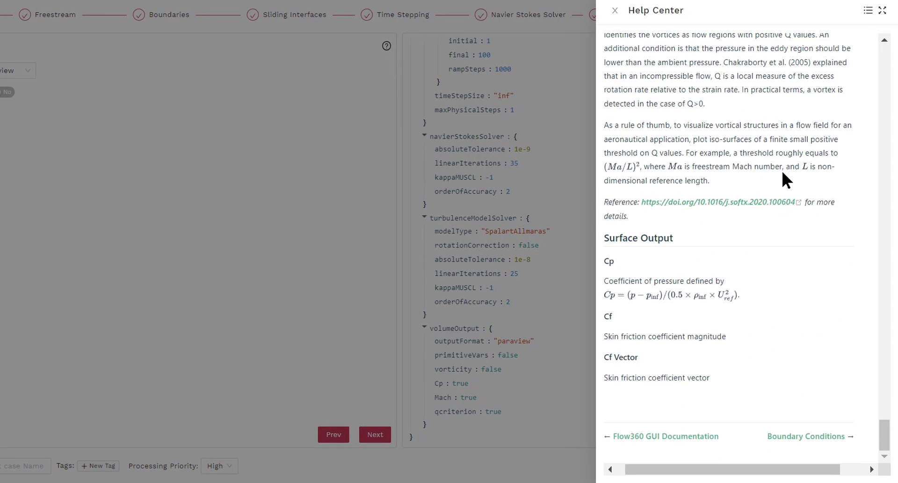
click(335, 157)
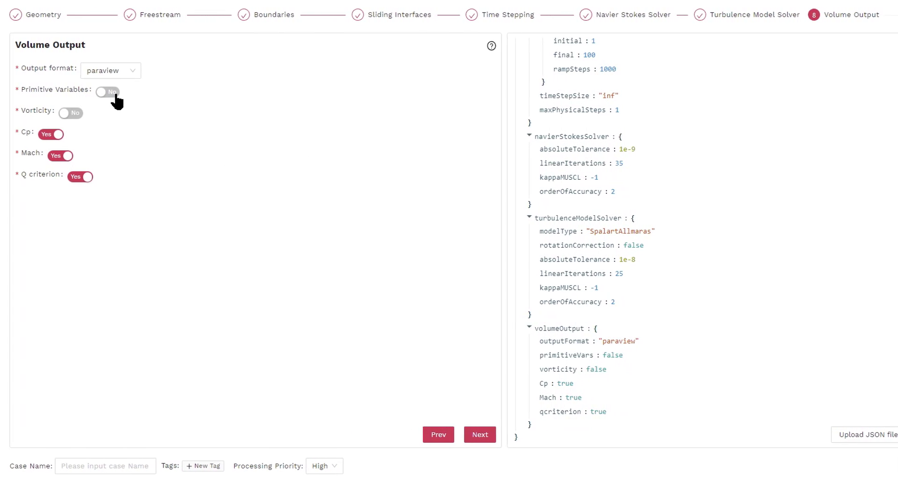
click(44, 93)
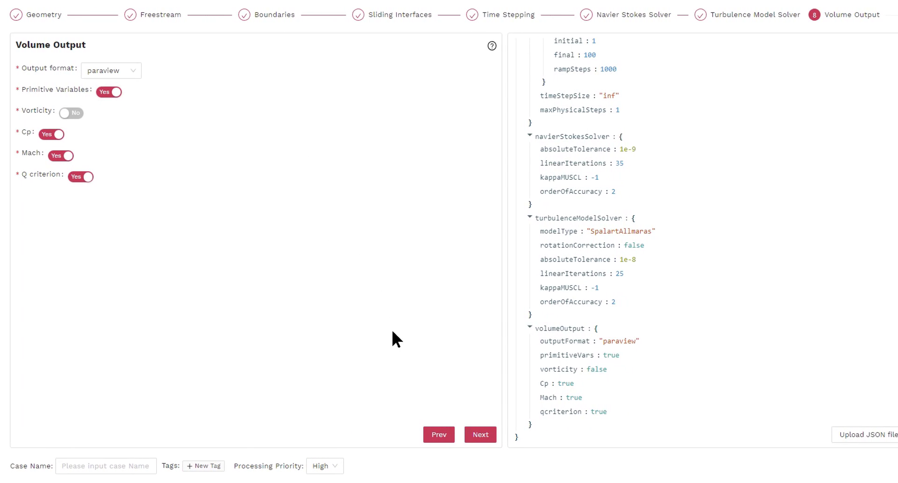
Step: Turn on Cf surface output and name the case demo-case-20221201
click(480, 434)
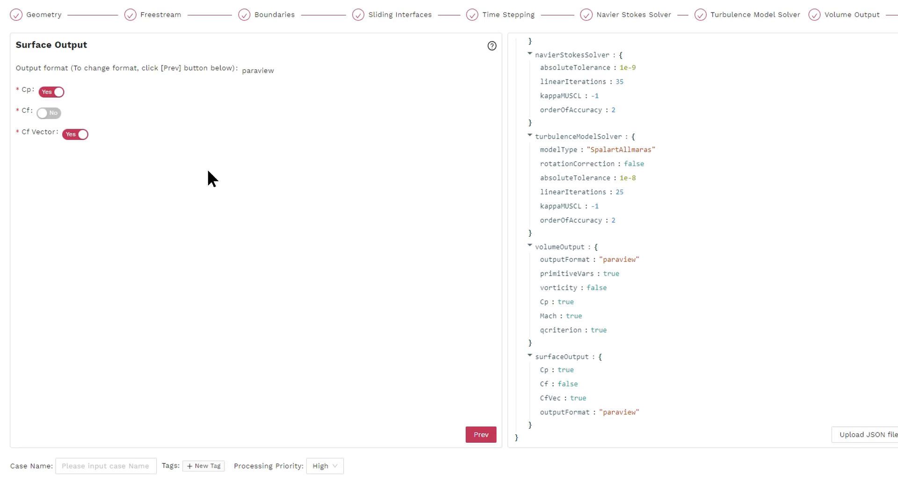
click(50, 113)
click(91, 467)
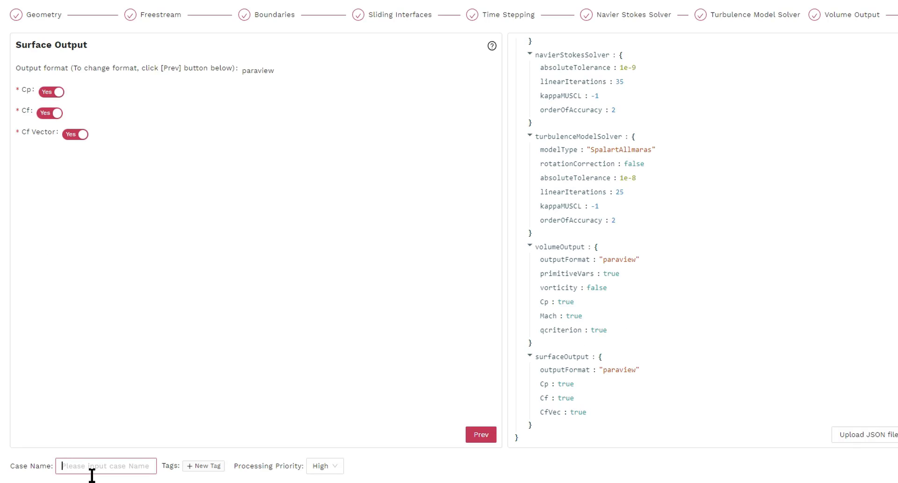
text(demo-case-2)
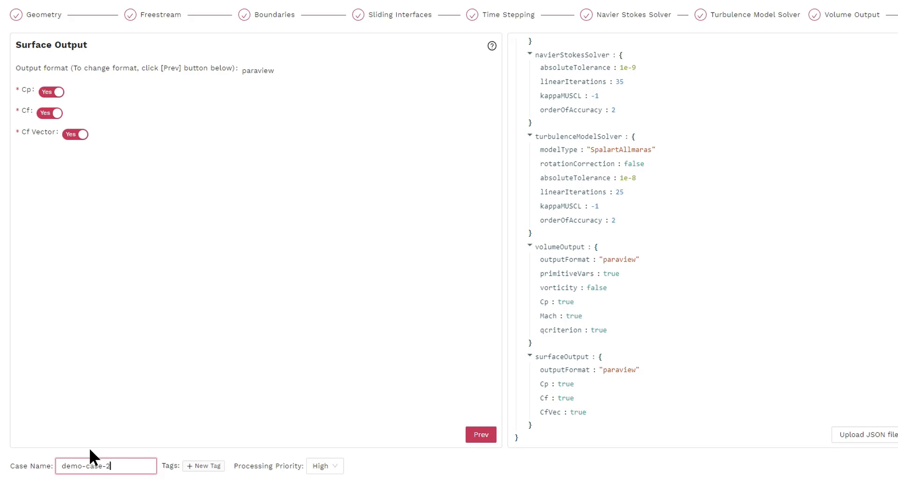
text(022120)
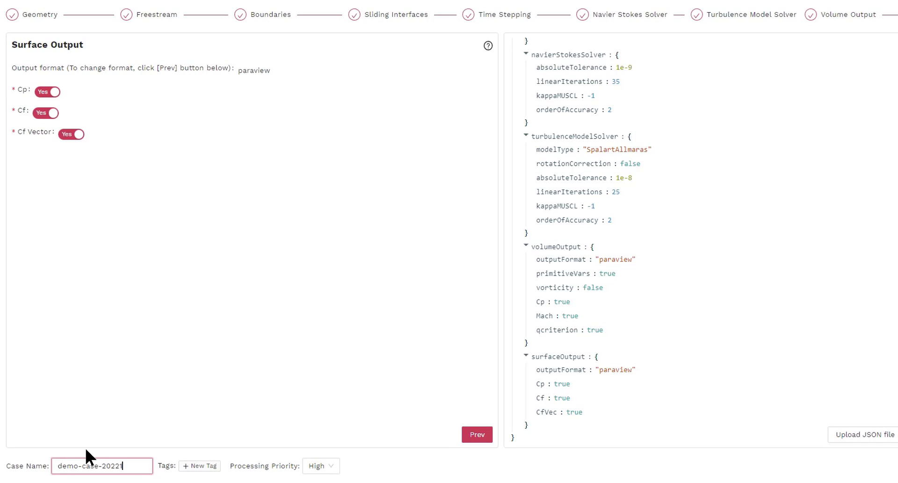
text(1)
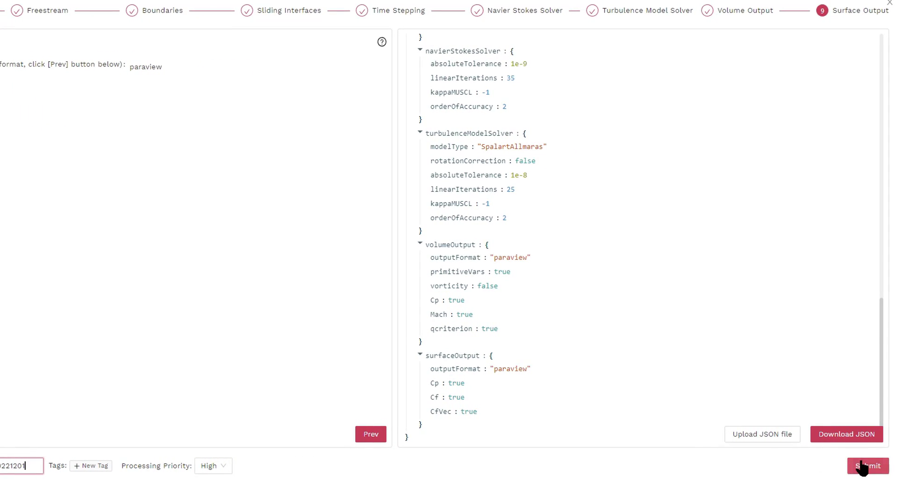
Step: Submit demo-case-20221201 and open its details page from the case list
click(878, 465)
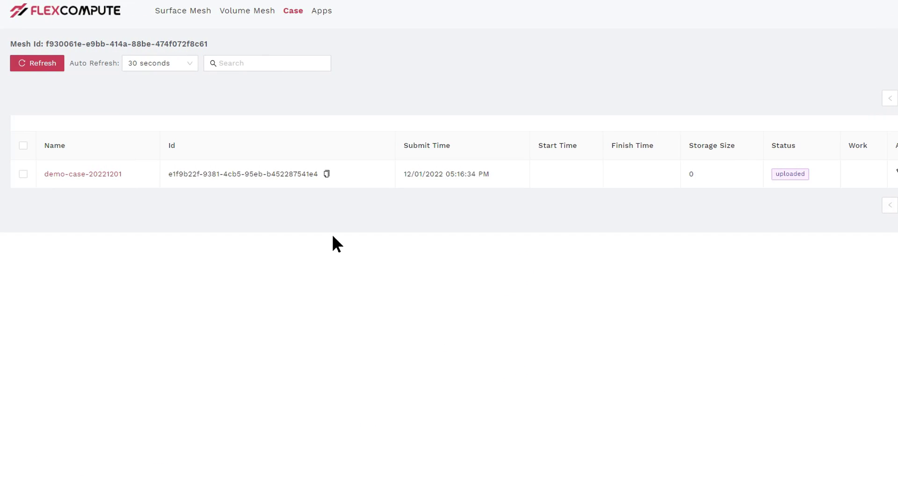
click(83, 174)
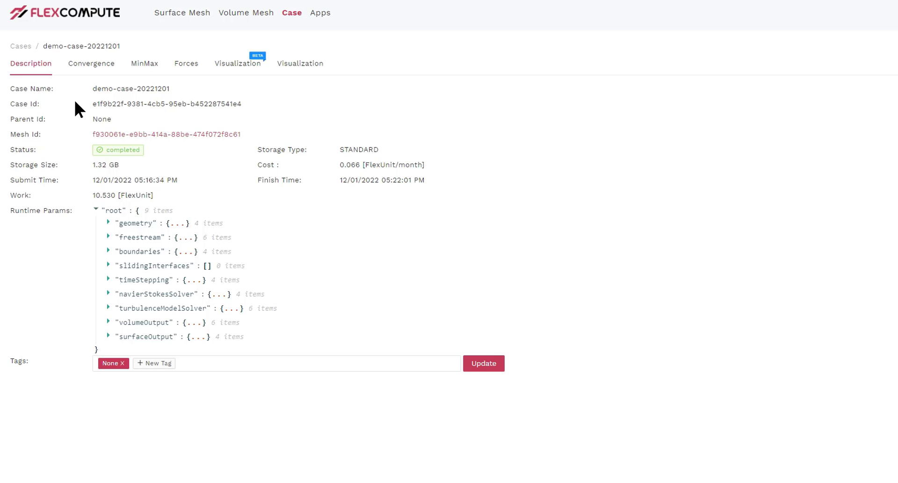
Step: Add 1_momx, 2_momy, 3_momz, 4_energ and 5_nuHat to the 0_cont residual chart
click(93, 69)
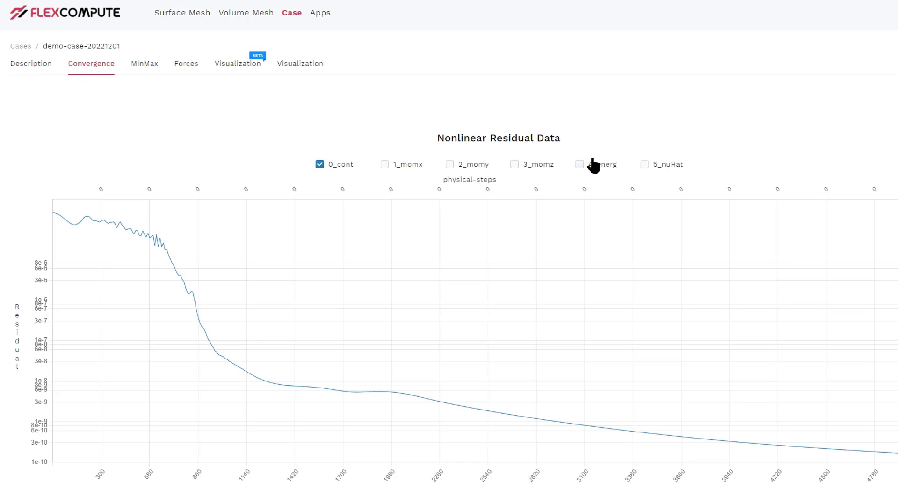
scroll(475, 242, down, 2)
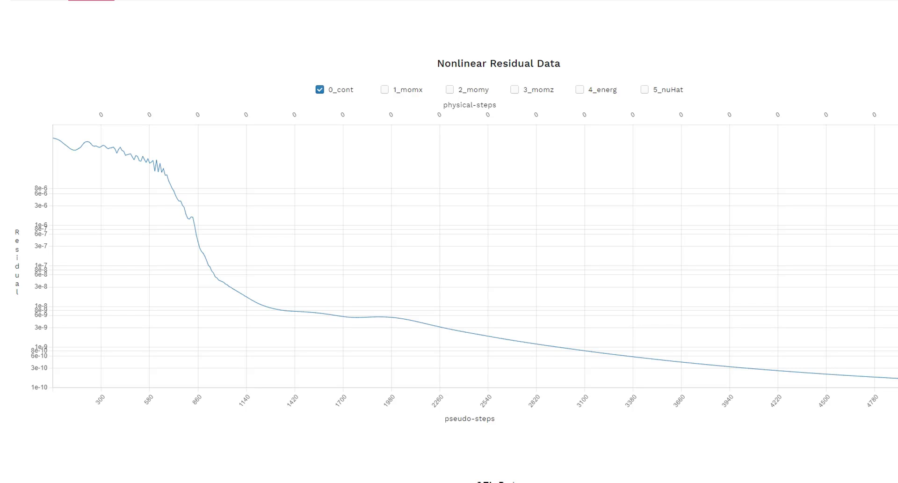
click(400, 91)
click(476, 94)
click(528, 93)
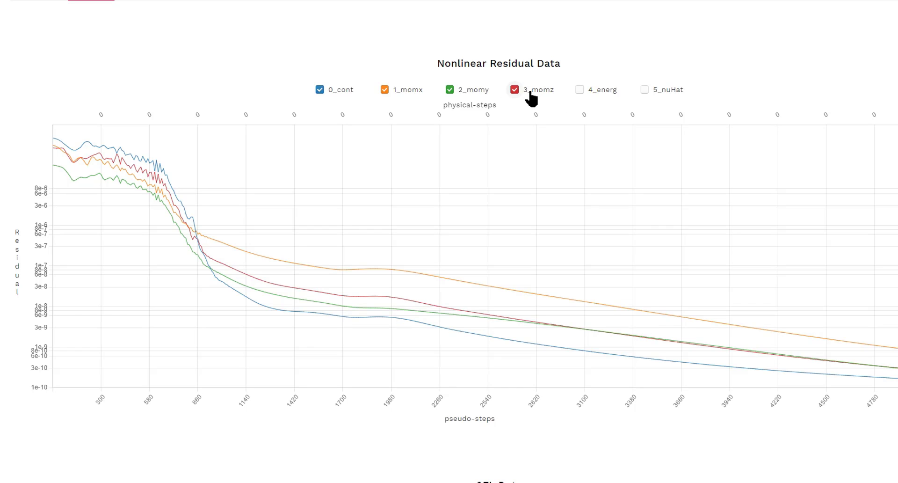
click(586, 99)
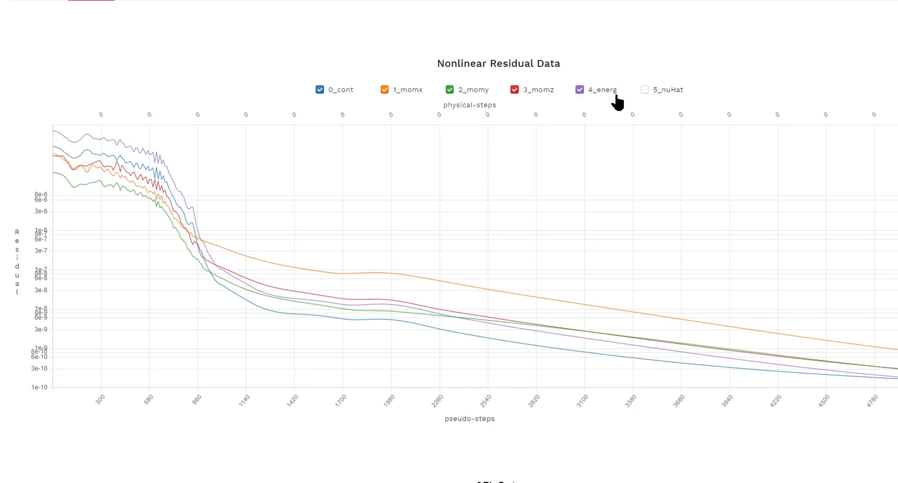
click(646, 92)
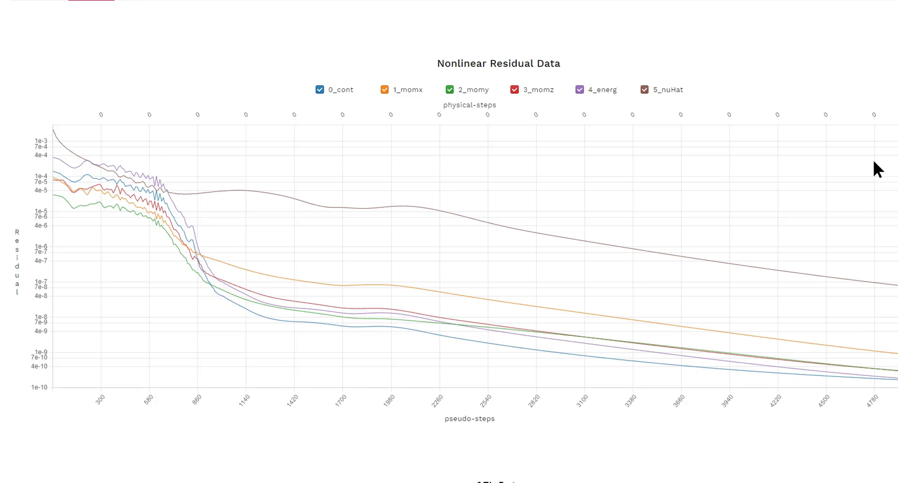
Step: Add the min_p and max_umag series to min_rho on the MinMax chart
scroll(163, 58, up, 3)
click(160, 62)
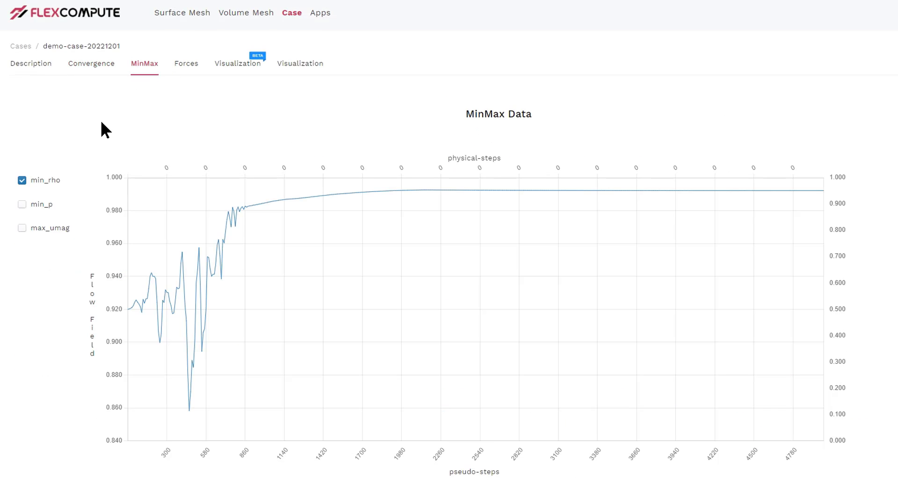
click(49, 206)
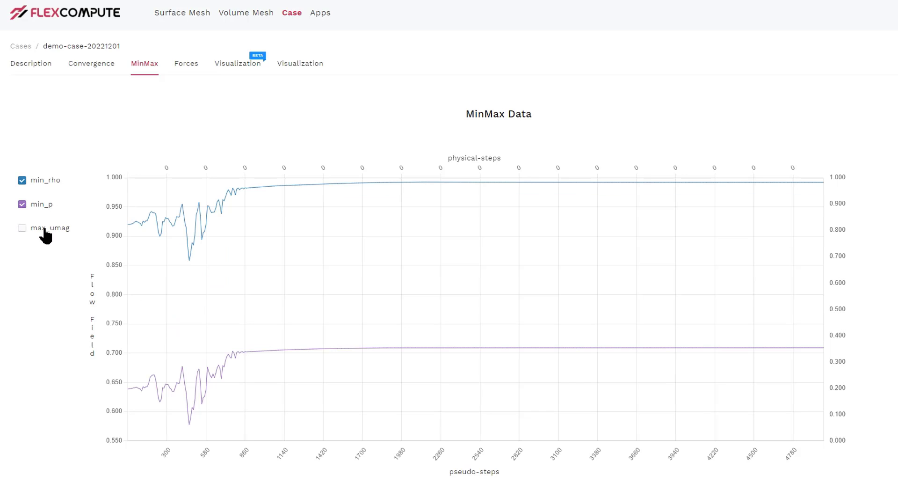
click(46, 232)
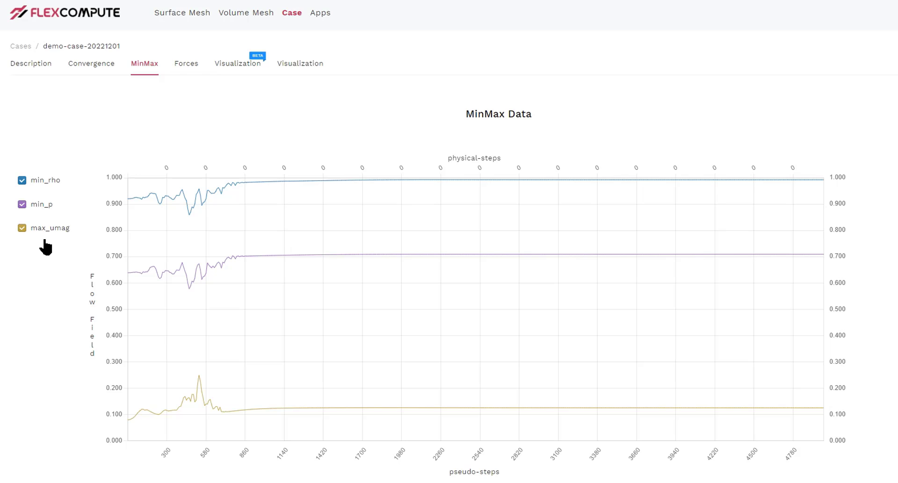
Step: Scroll through the Forces tab's averaged CL/CD values and force and moment history charts
click(186, 64)
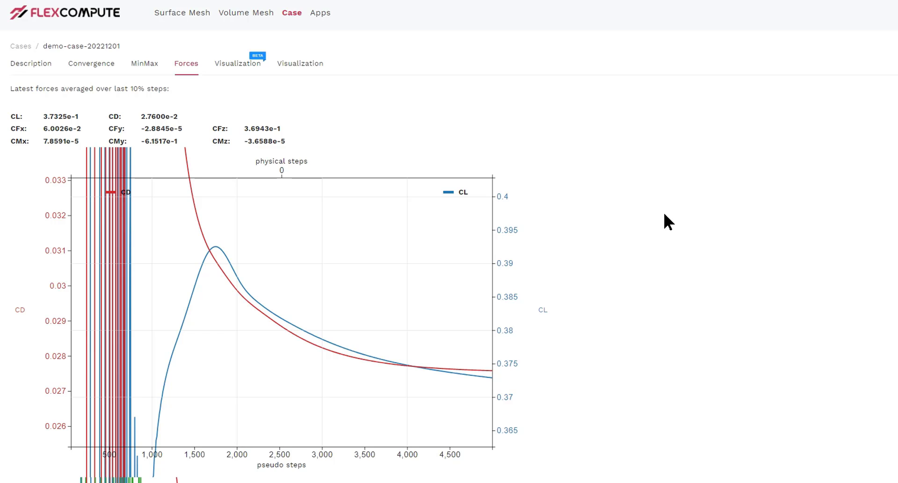
scroll(665, 216, down, 8)
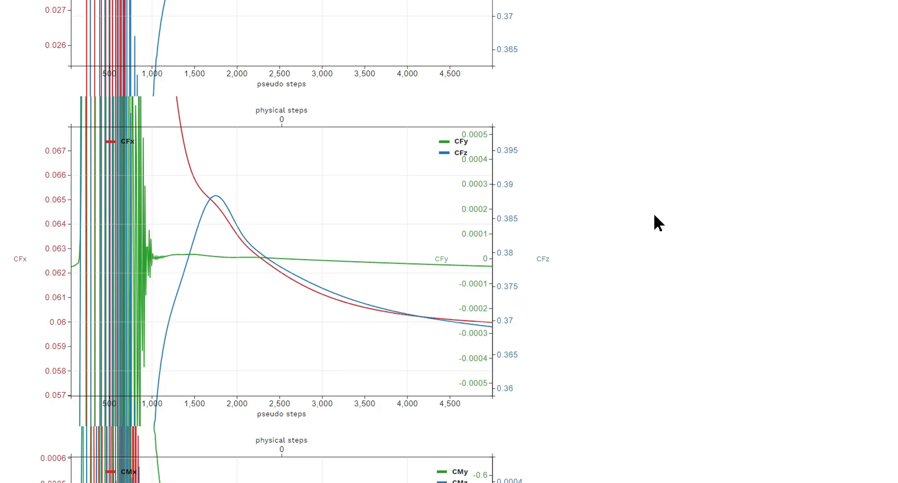
scroll(654, 216, down, 6)
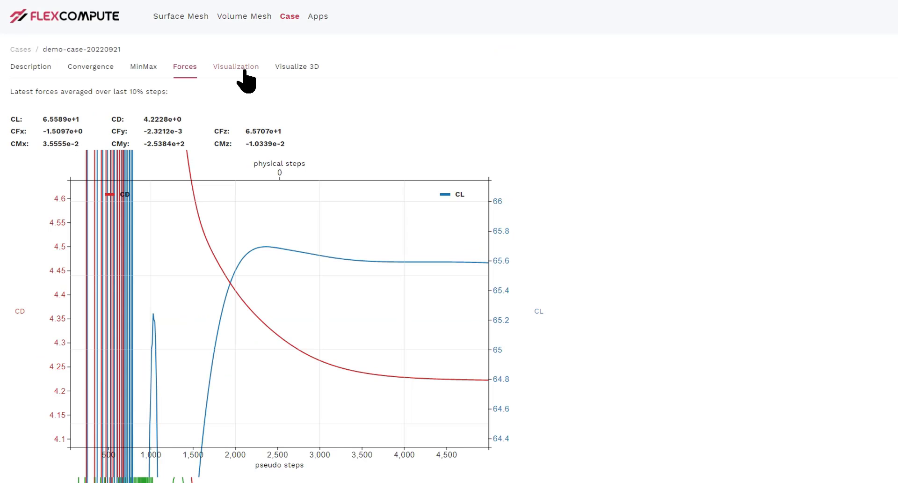
Step: In the Visualization tab, view the airplane surface by Cf, Cp and y+, ending on Cf
click(242, 73)
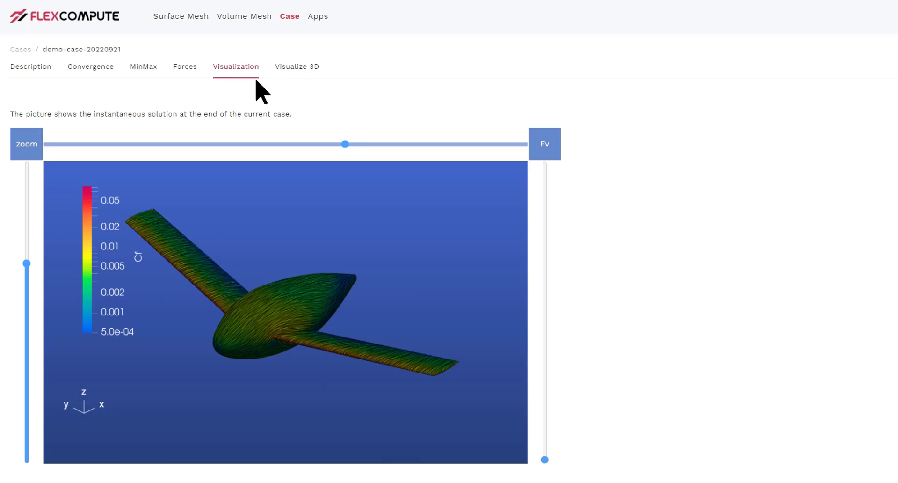
click(544, 376)
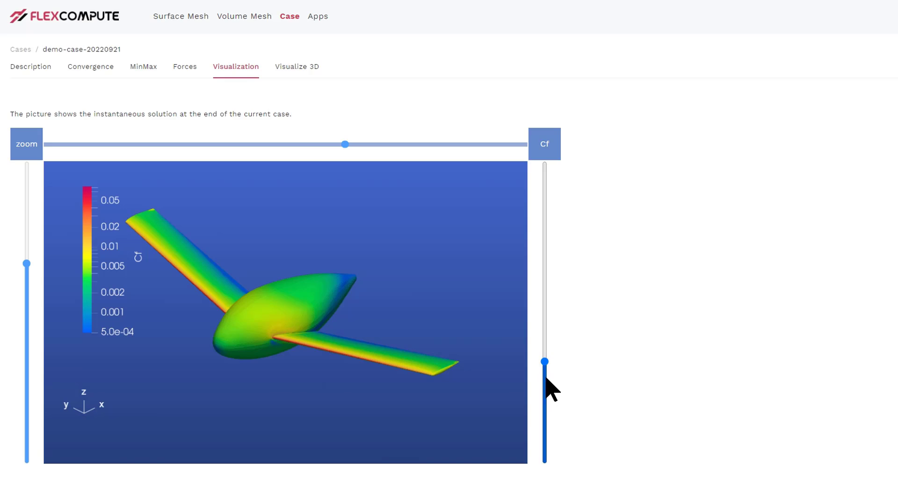
click(543, 272)
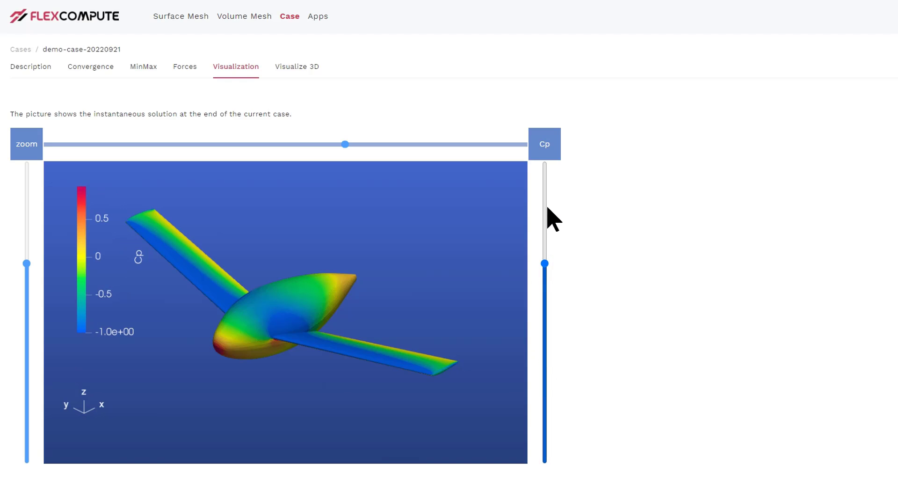
click(545, 169)
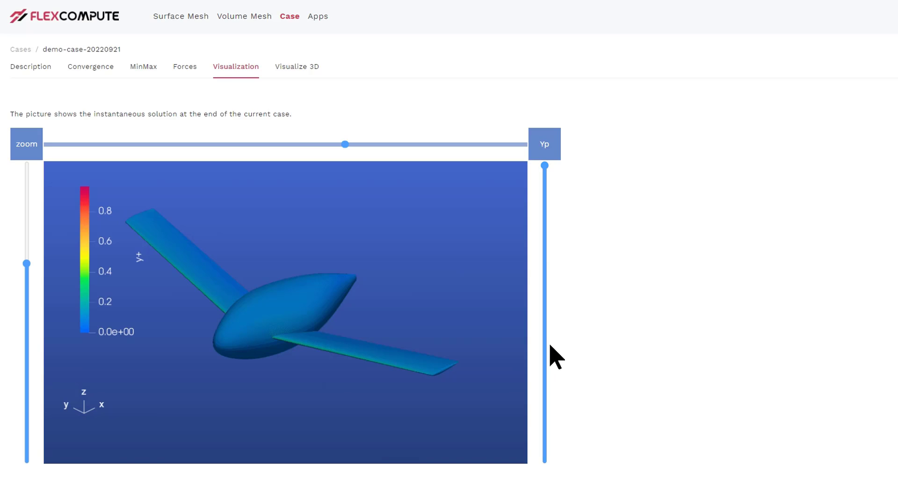
click(545, 360)
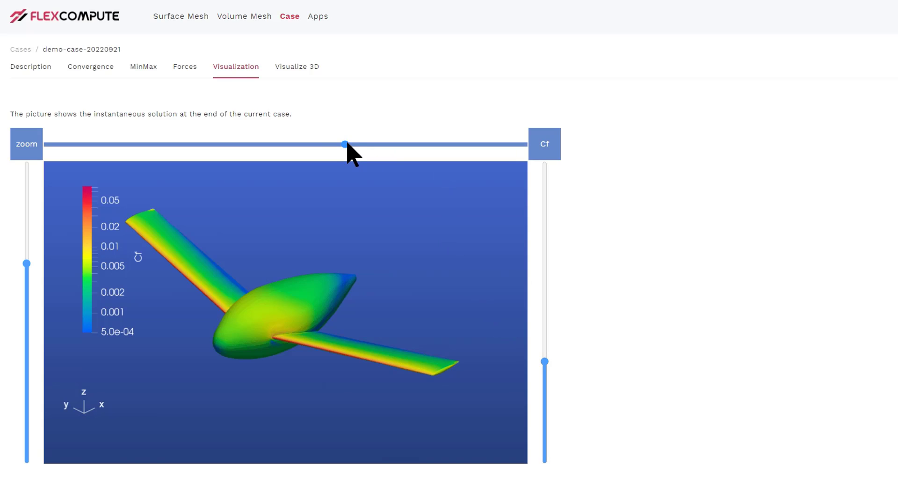
Step: Rotate the Cf render toward a front view, zoom in fully and centre on the fuselage
drag(347, 145, 183, 149)
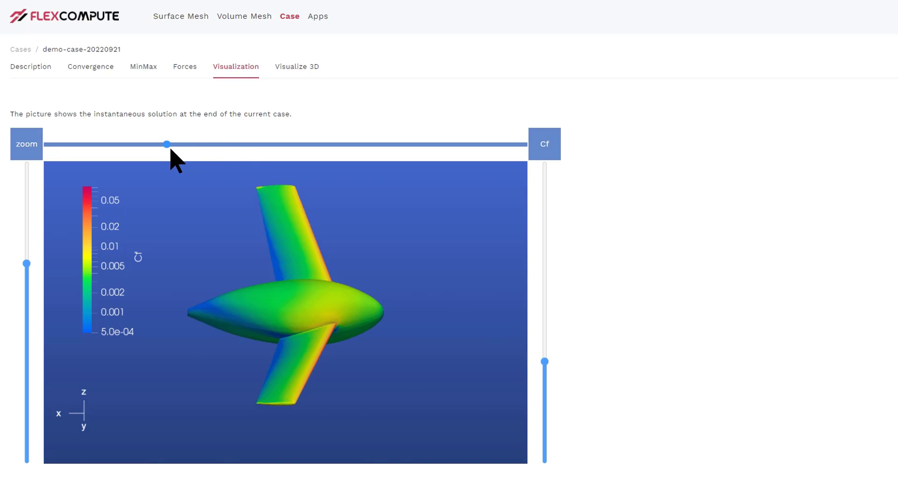
drag(178, 149, 220, 148)
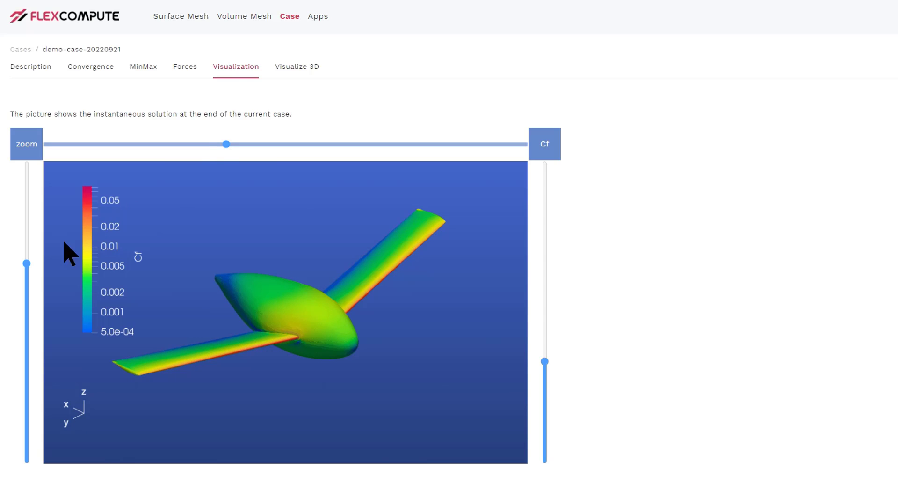
drag(27, 263, 19, 302)
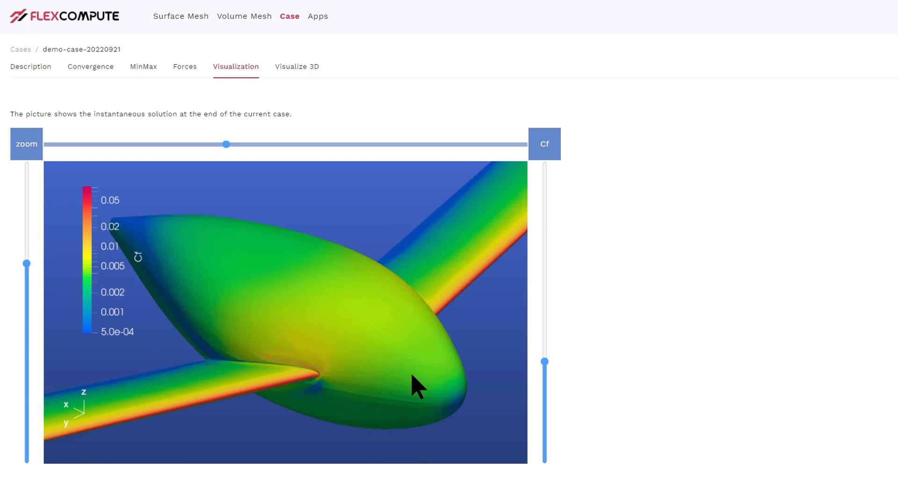
drag(394, 368, 414, 372)
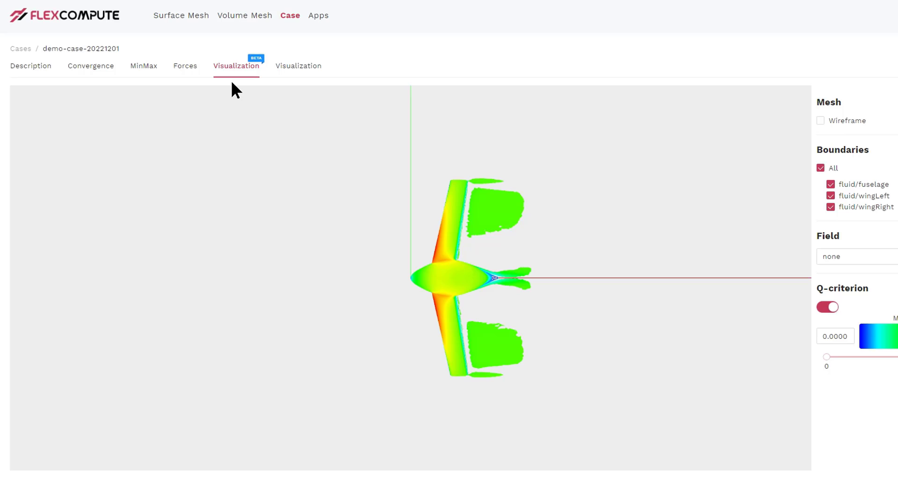
Step: Orbit and zoom the 3D airplane to an oblique close-up of its Q-criterion isosurfaces
drag(304, 238, 377, 255)
scroll(617, 346, up, 8)
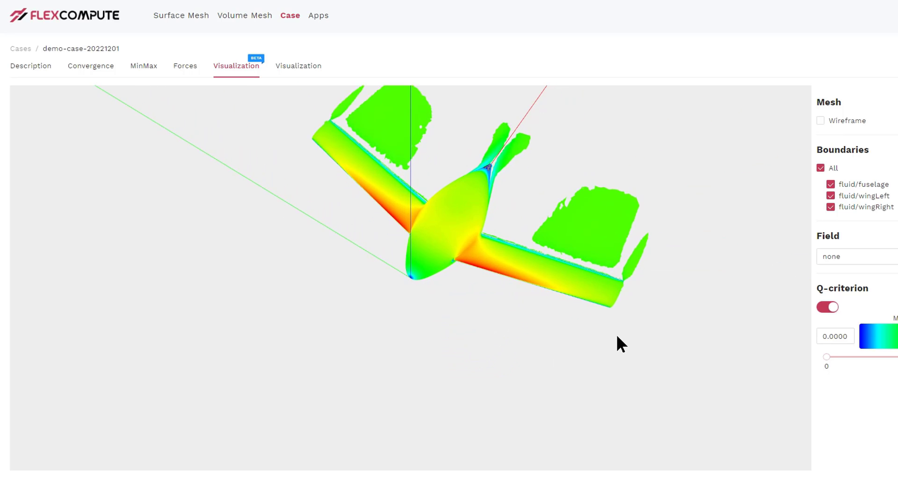
drag(782, 274, 682, 381)
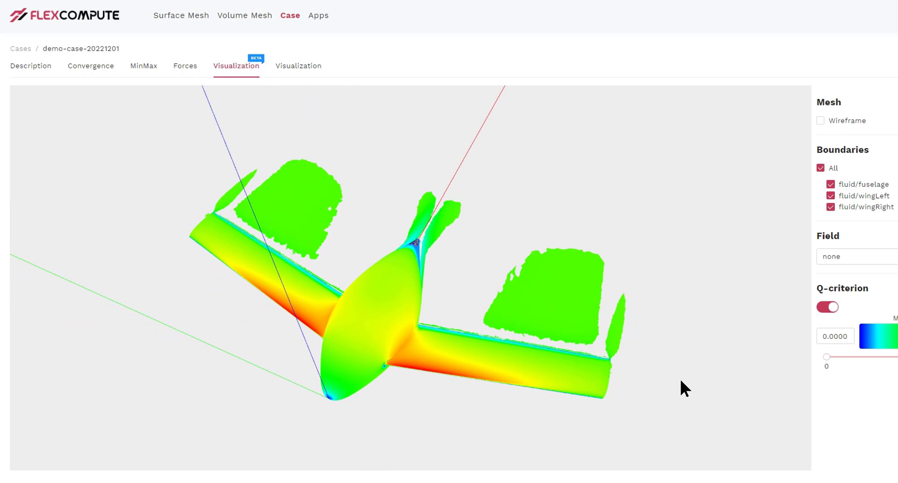
Step: Colour the 3D surfaces by Cf, hide the Q-criterion isosurfaces and lower the Cf range maximum
click(883, 259)
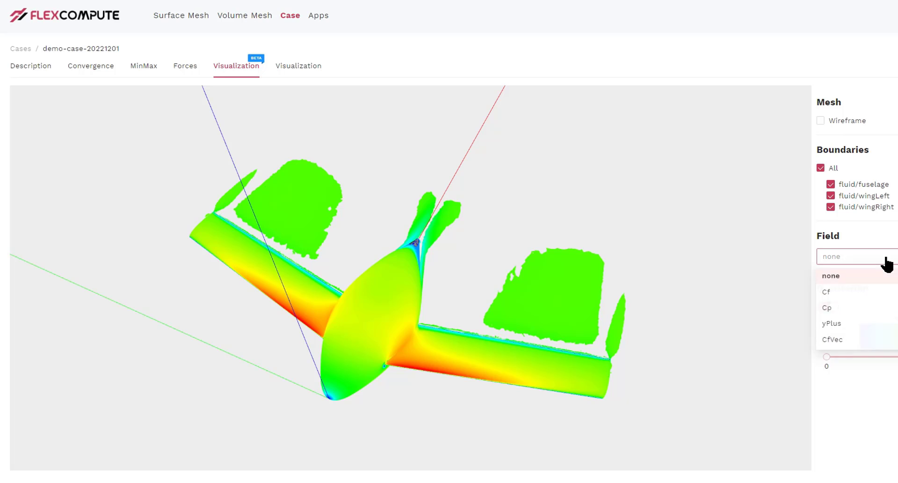
click(878, 292)
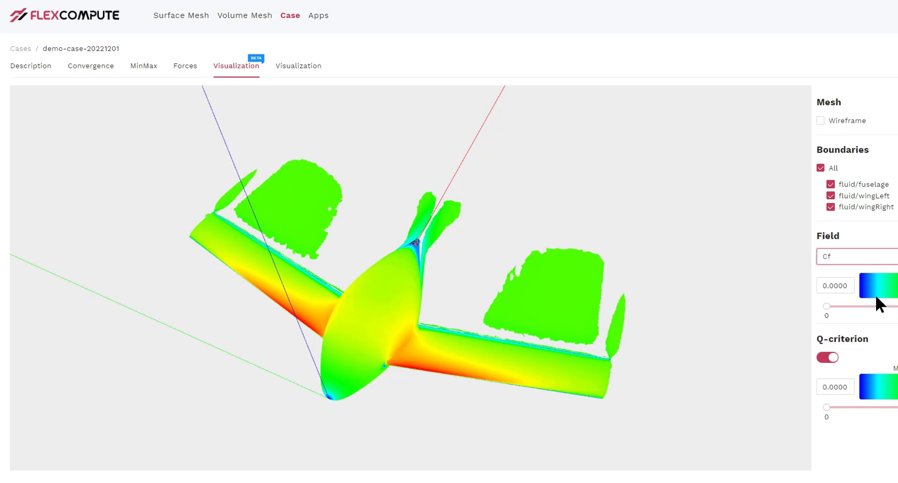
click(836, 358)
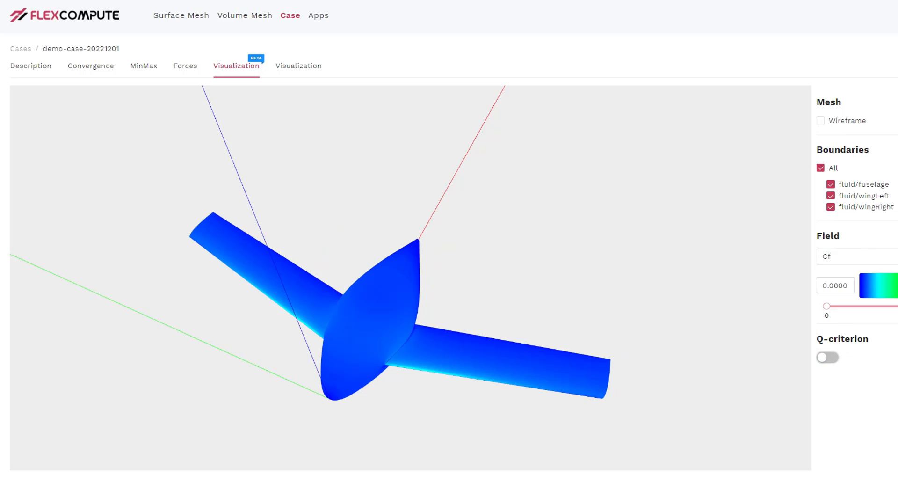
drag(897, 306, 889, 307)
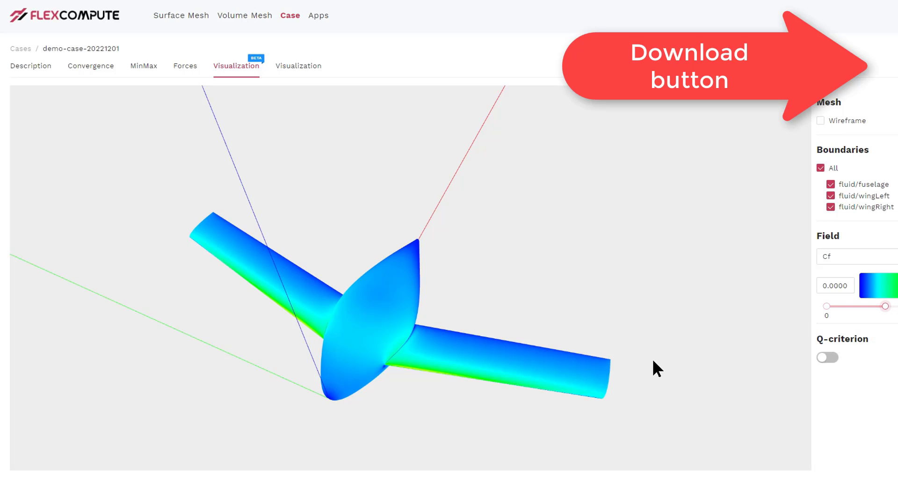
mouse_move(653, 360)
mouse_down()
mouse_move(683, 354)
mouse_move(693, 330)
mouse_move(693, 254)
mouse_move(653, 310)
mouse_move(651, 365)
mouse_up()
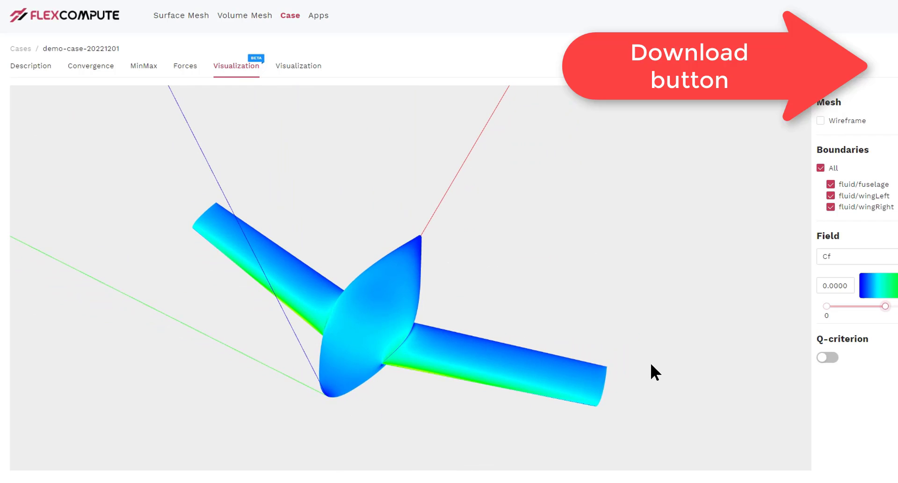
Step: Switch the surface field to Cp and raise its colour range minimum to -0.828
click(859, 260)
click(862, 309)
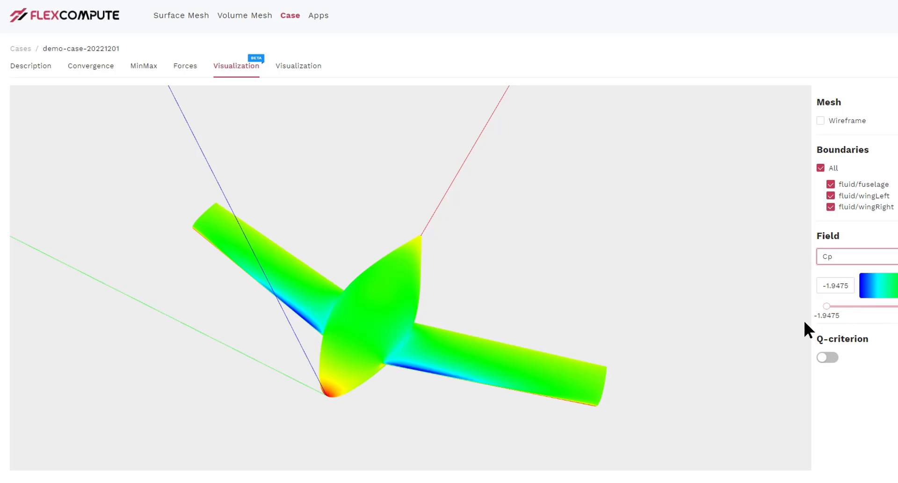
drag(826, 306, 886, 307)
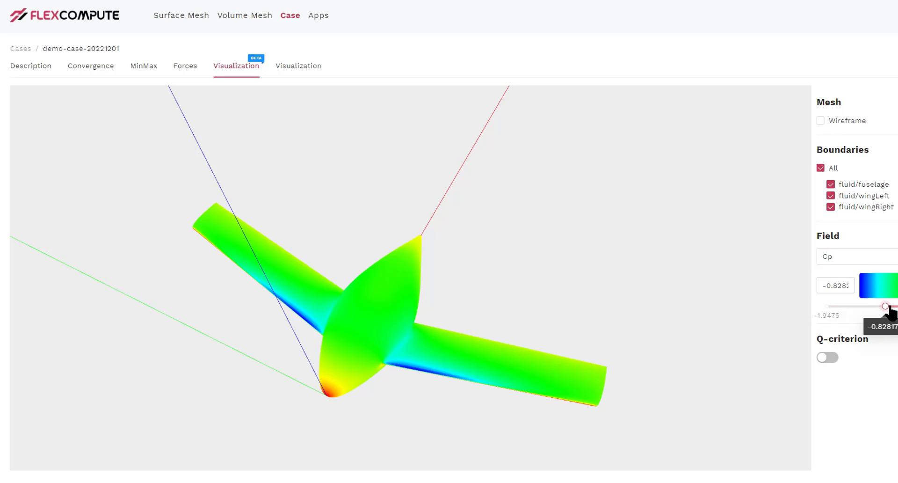